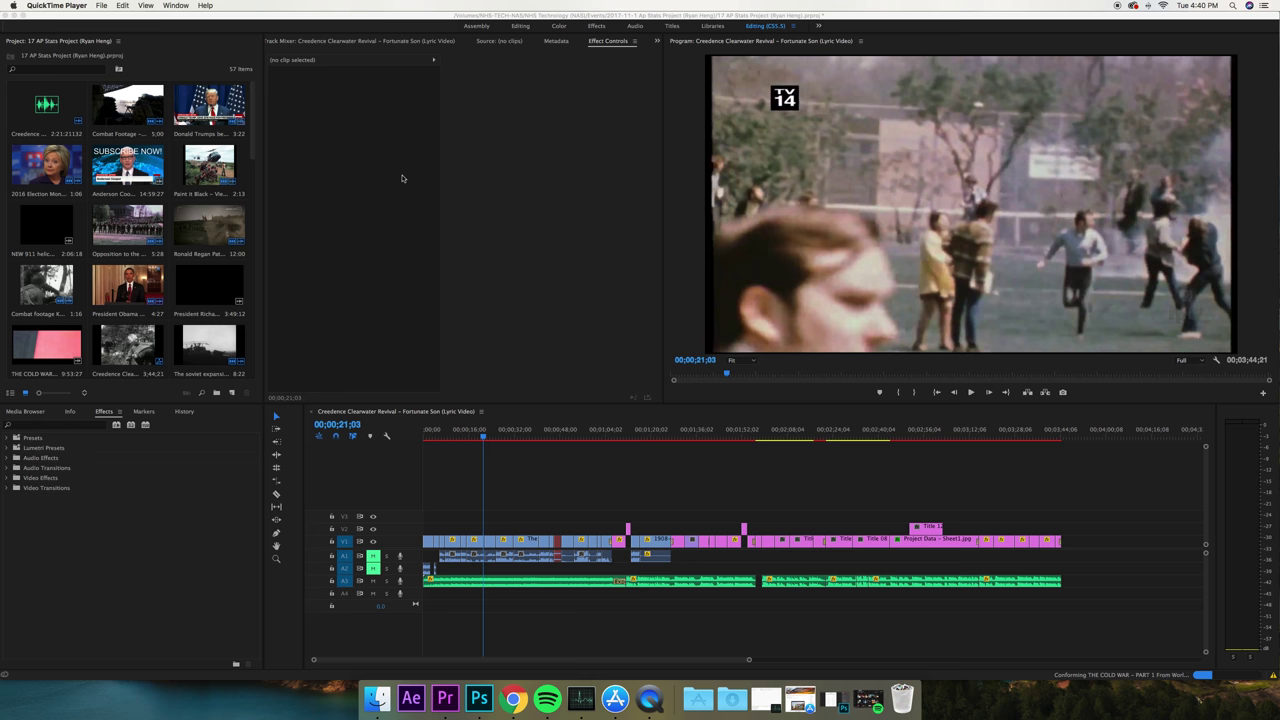
# Step: Bring Premiere Pro forward and move the playhead to the voting-booth shot at 00;01;52;00
pyautogui.click(509, 433)
pyautogui.click(736, 437)
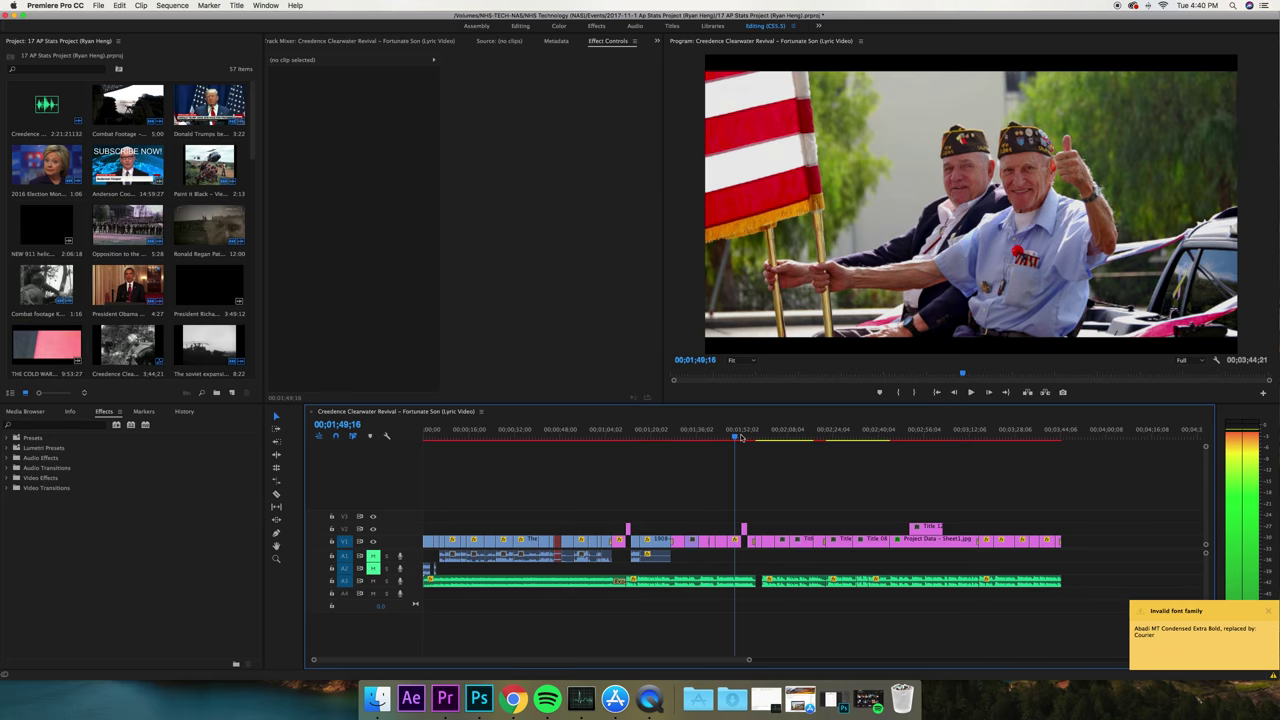
pyautogui.click(742, 437)
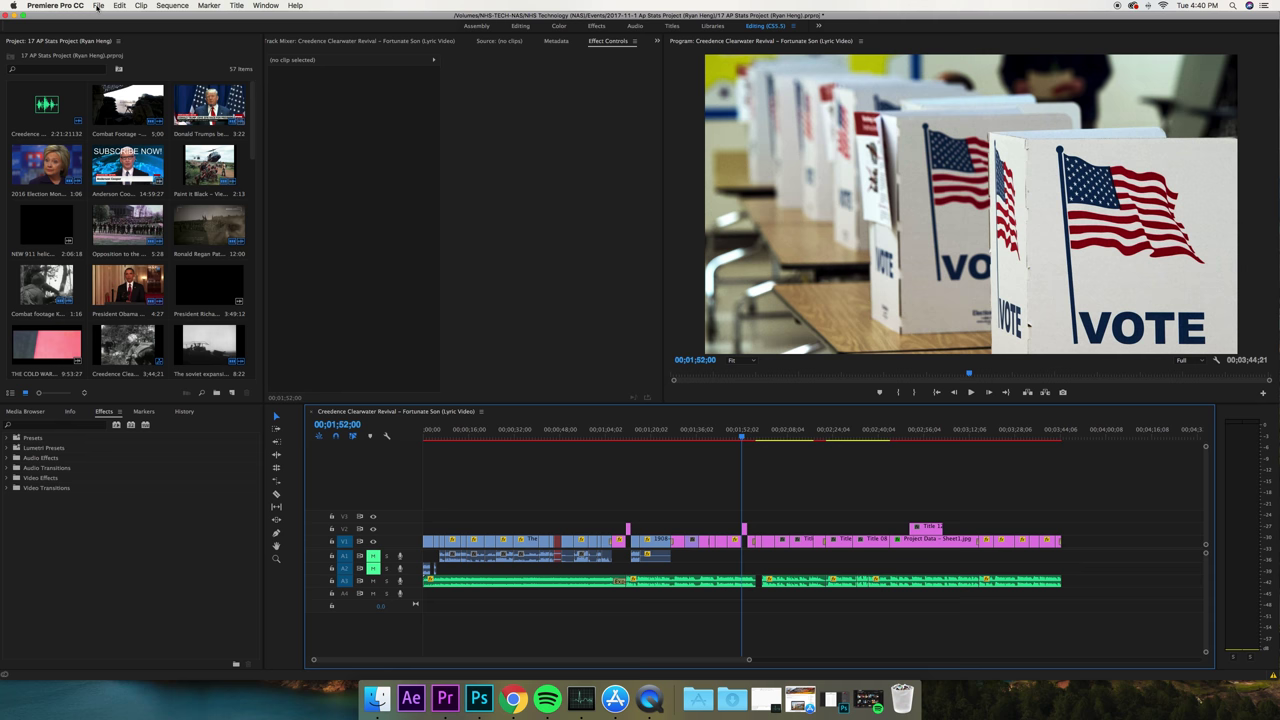
pyautogui.click(98, 6)
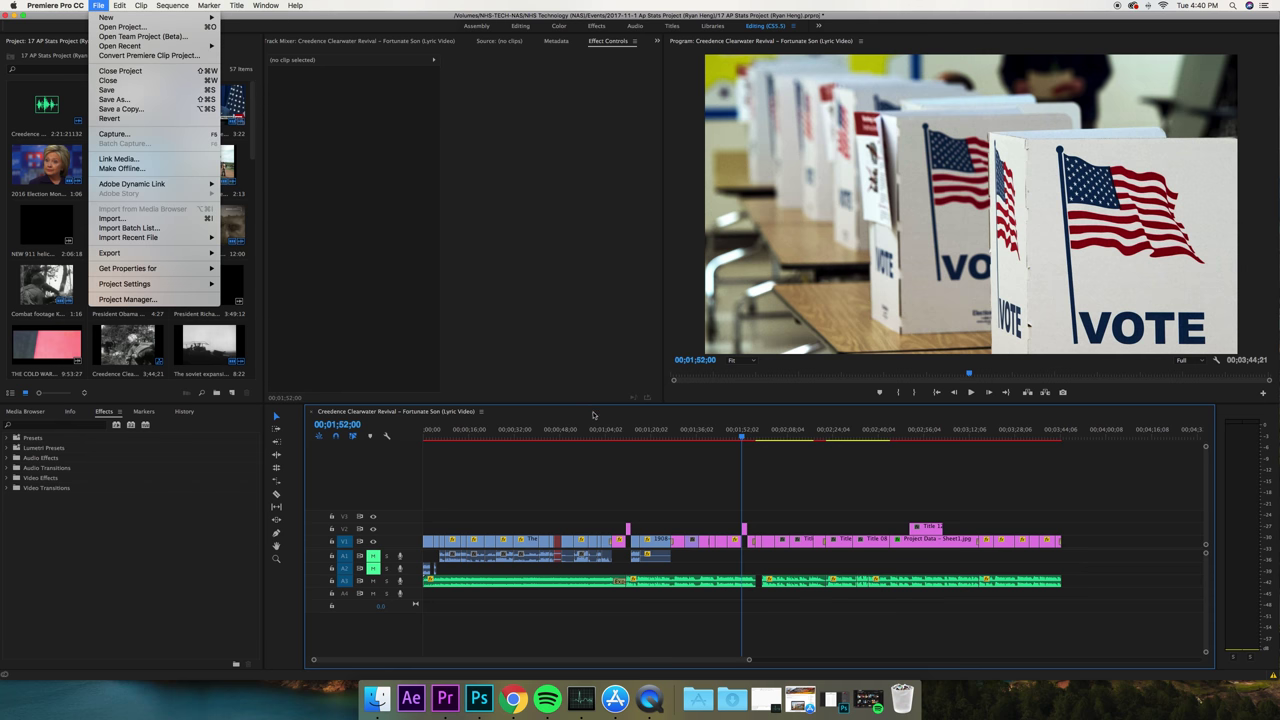
# Step: Start File > Export > Media for the Fortunate Son sequence and accept the offline-material alert
pyautogui.click(594, 453)
pyautogui.click(594, 433)
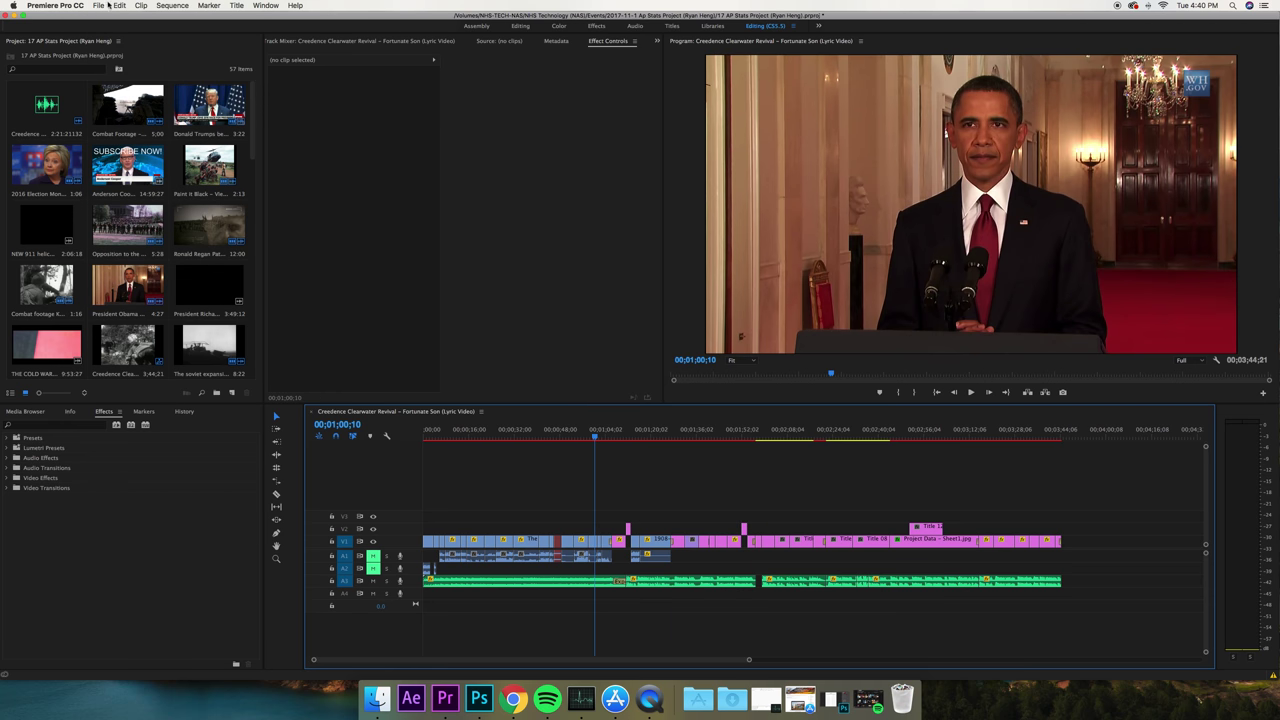
pyautogui.click(100, 6)
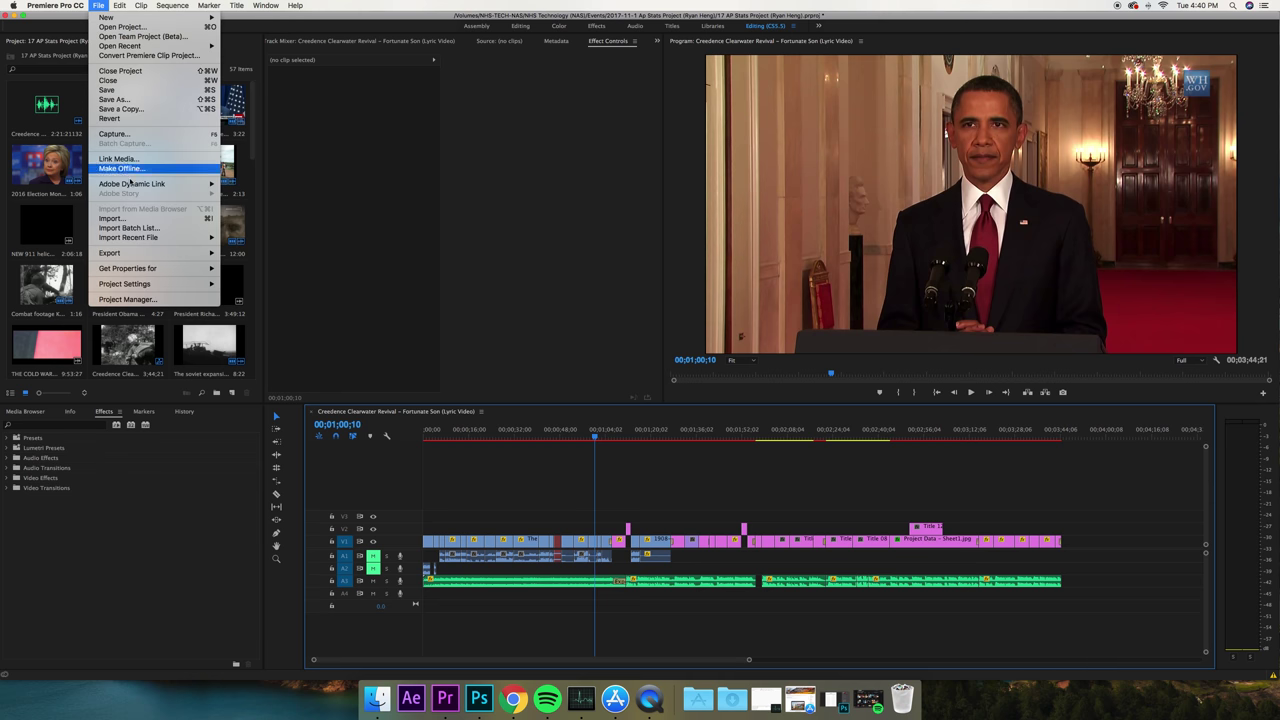
pyautogui.moveTo(200, 253)
pyautogui.click(242, 254)
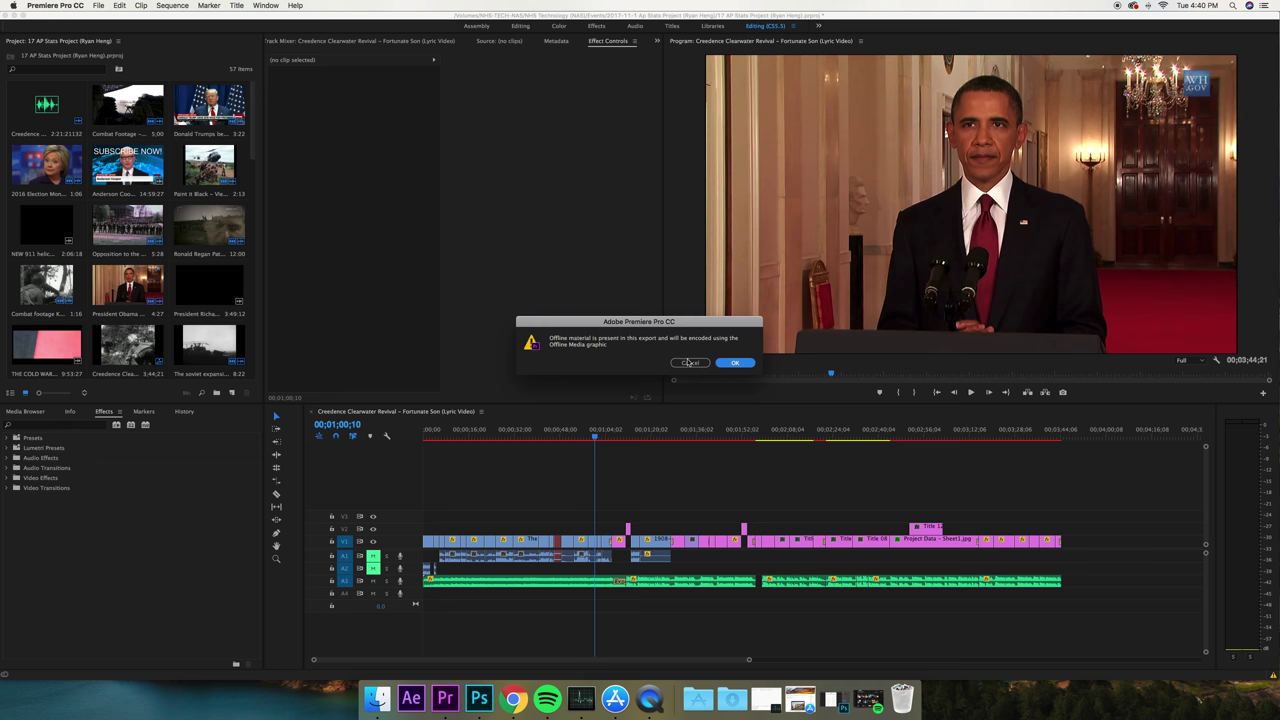
pyautogui.press('Return')
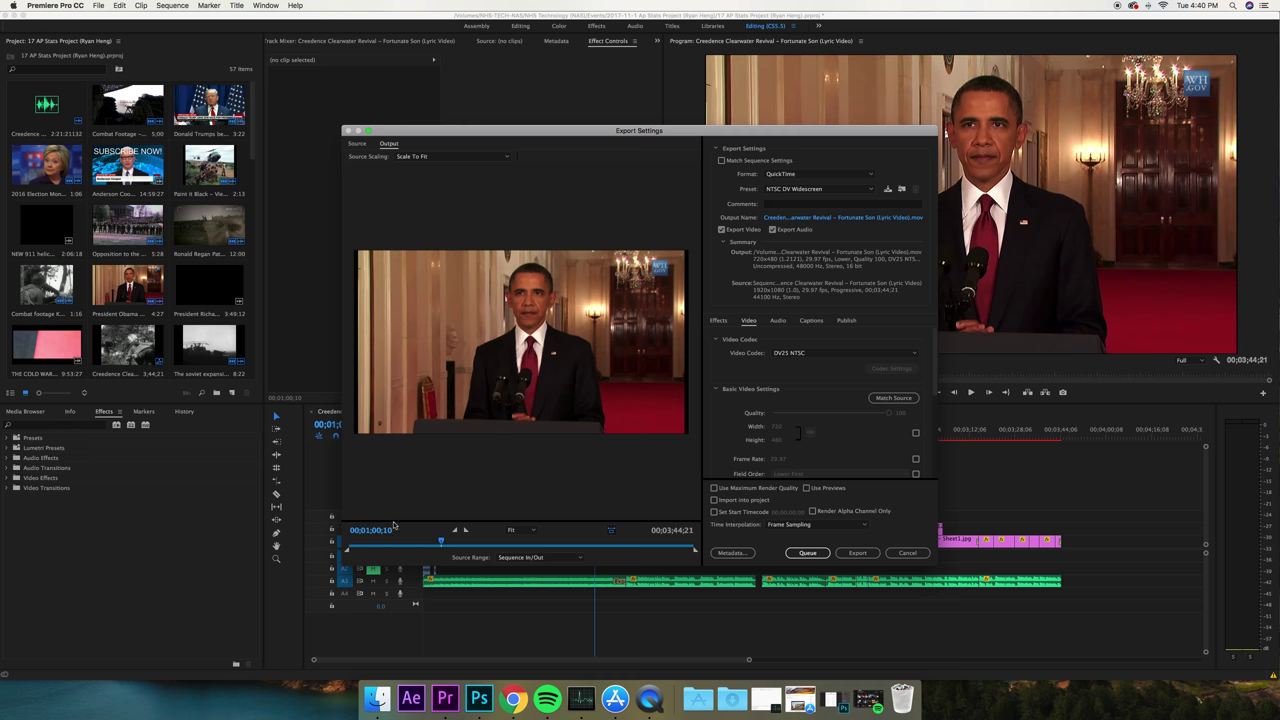
# Step: Change the export Source Range from Sequence In/Out to Entire Sequence, scrubbing the preview
pyautogui.click(567, 548)
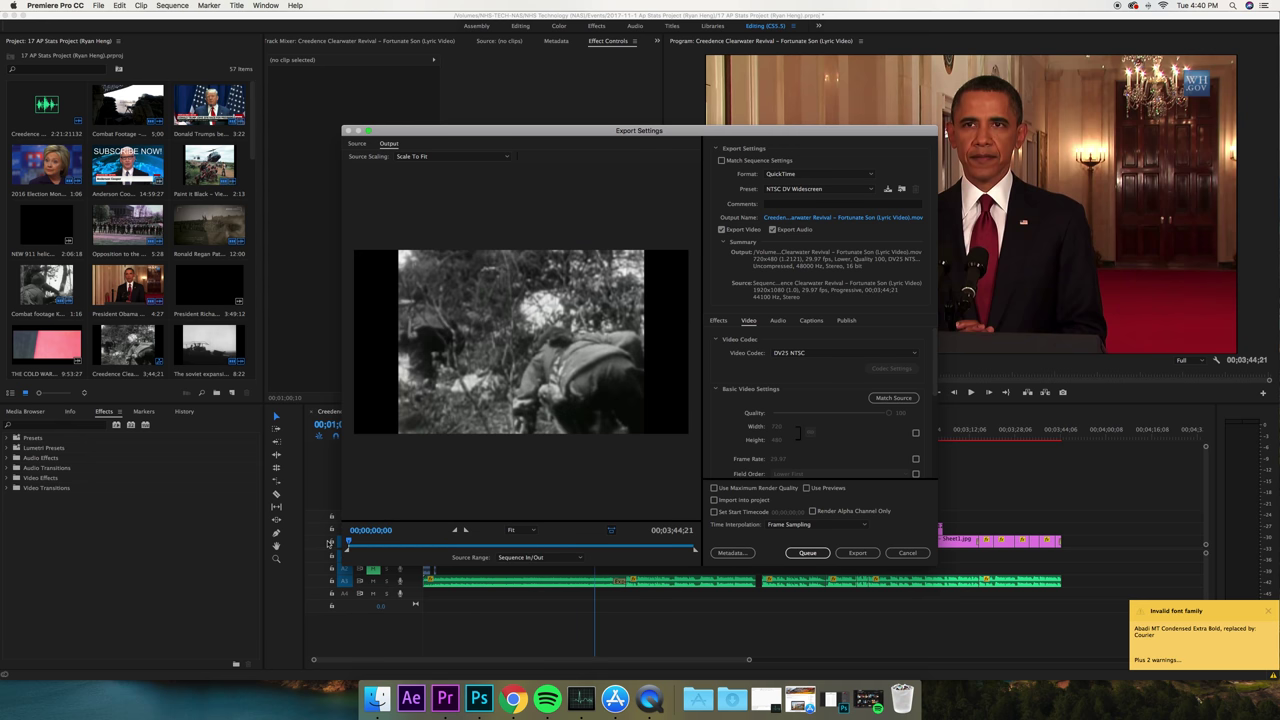
pyautogui.click(678, 548)
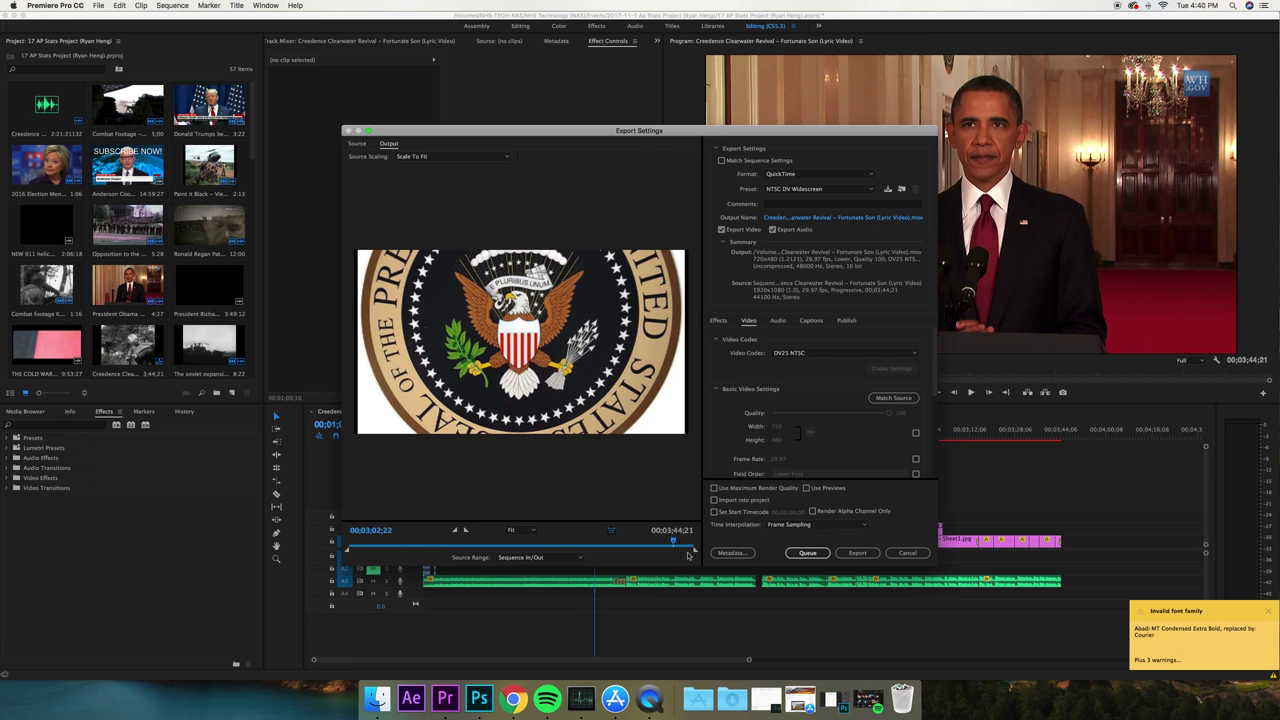
pyautogui.moveTo(688, 558); pyautogui.dragTo(580, 560)
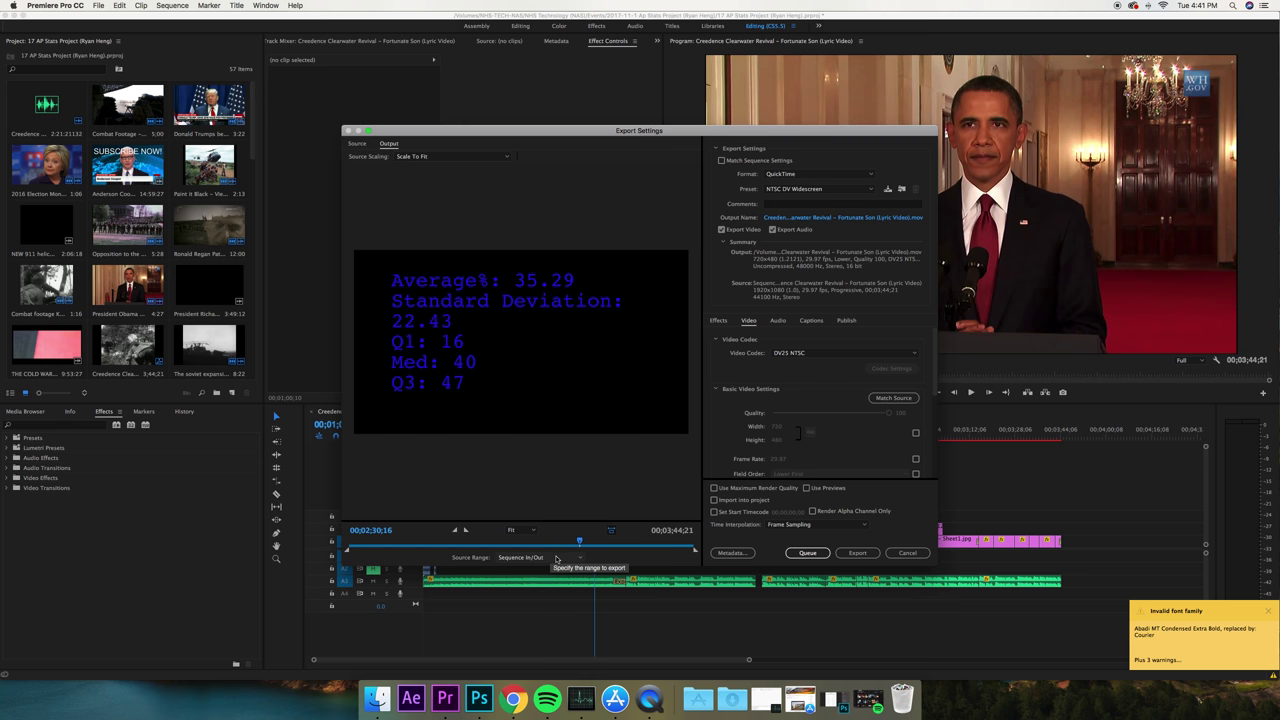
pyautogui.click(558, 557)
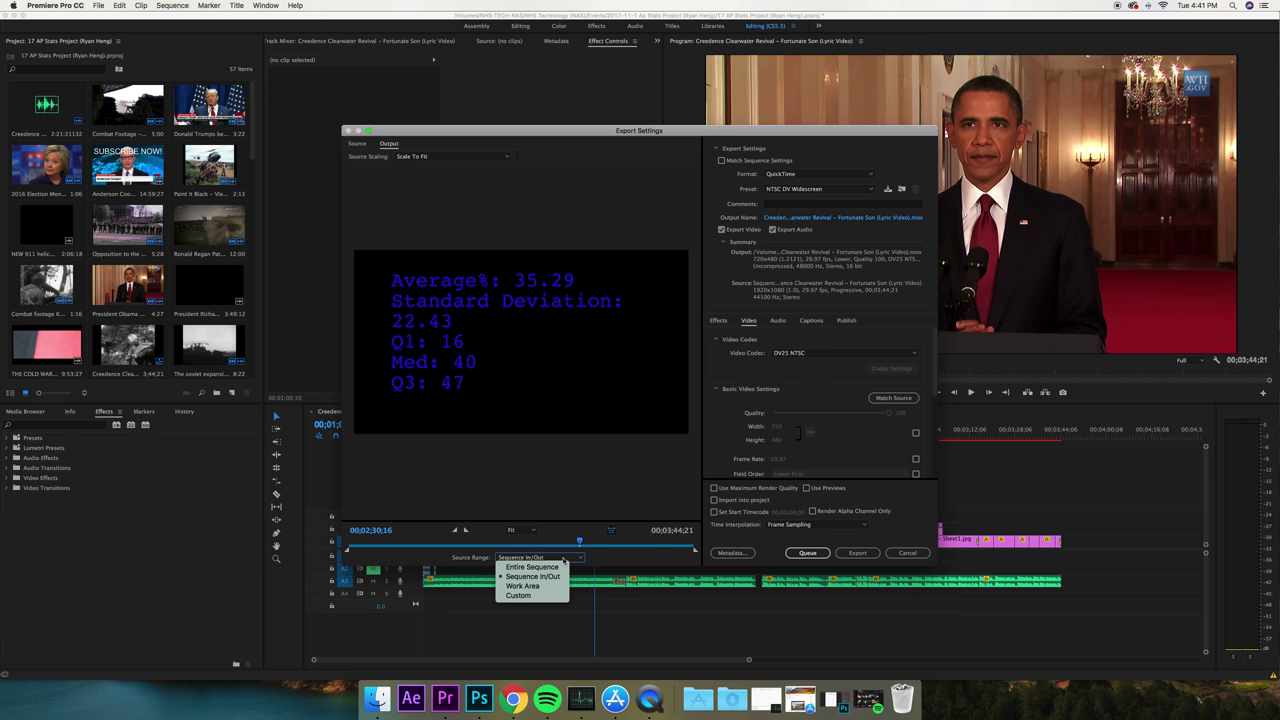
pyautogui.click(541, 568)
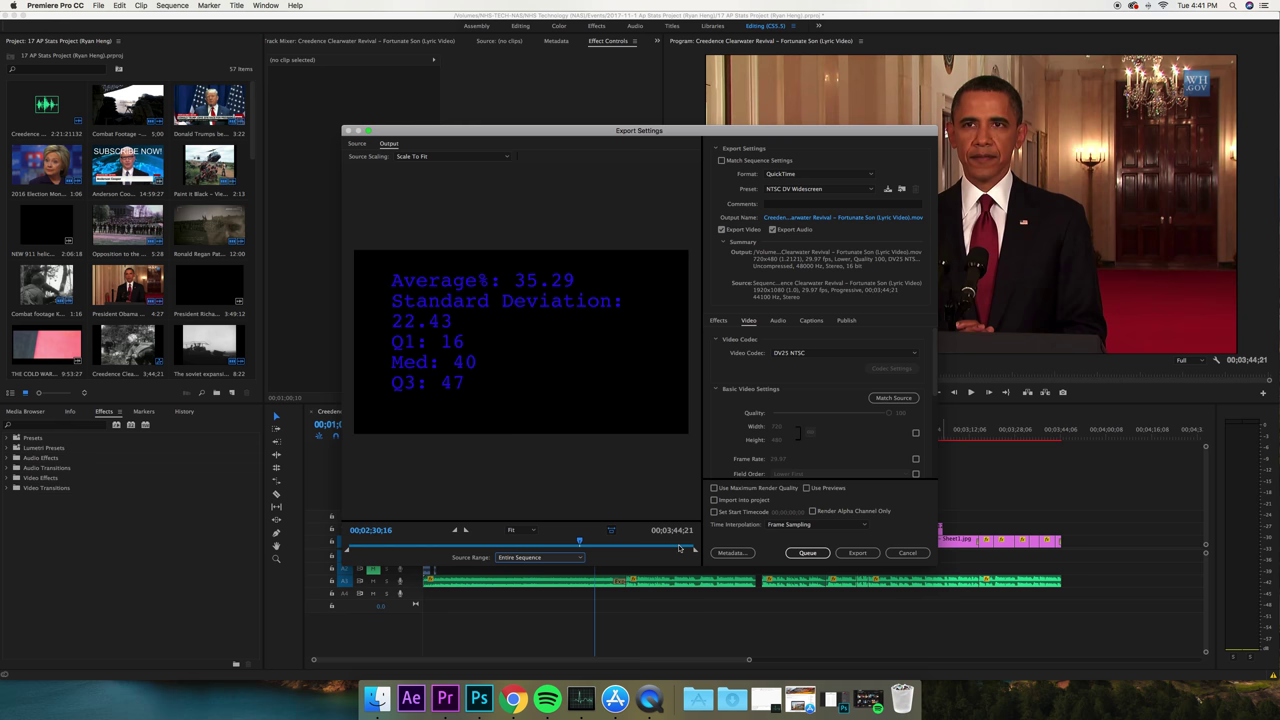
pyautogui.moveTo(581, 541); pyautogui.dragTo(518, 541)
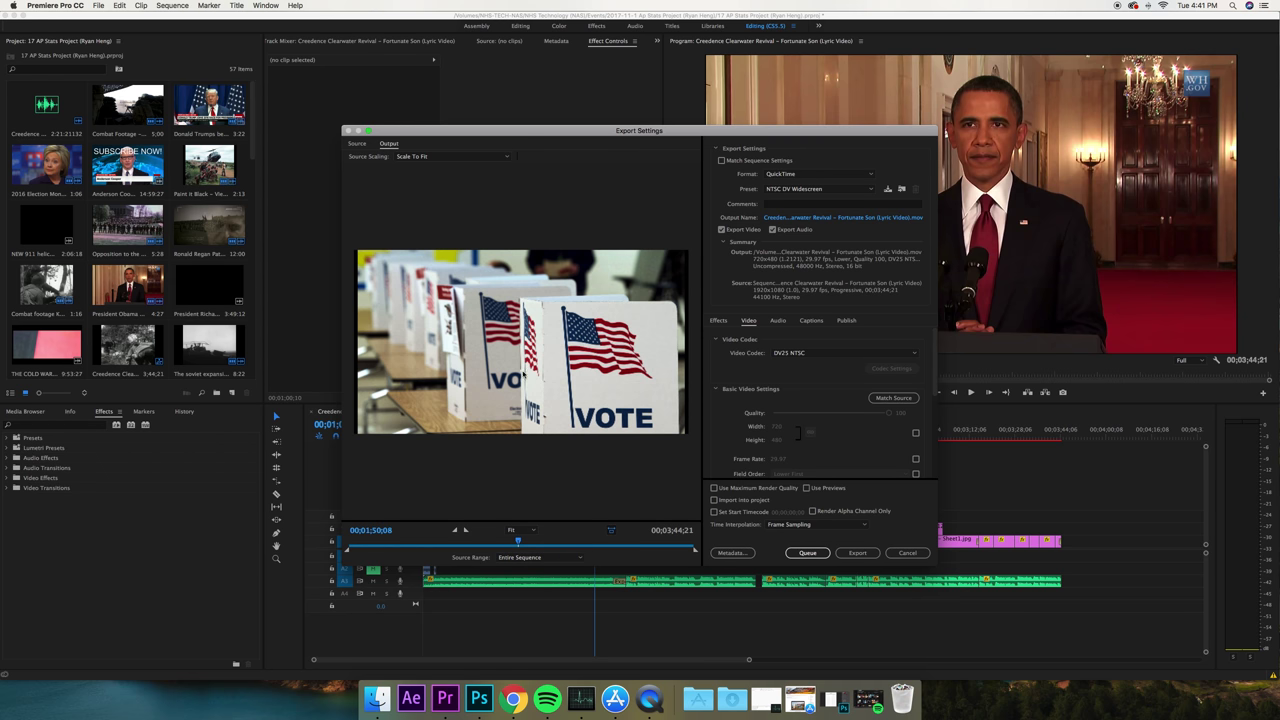
pyautogui.click(822, 175)
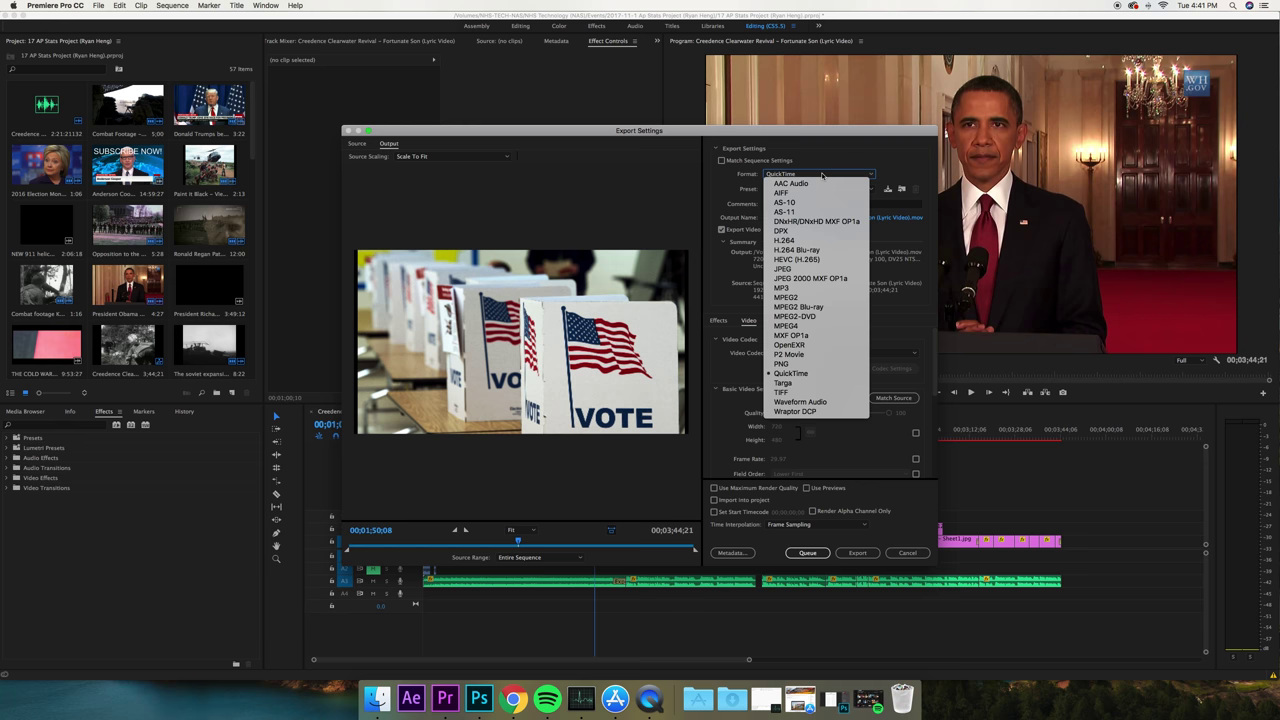
# Step: Switch the export format to H.264 and bring up the output name and location dialog
pyautogui.press('Escape')
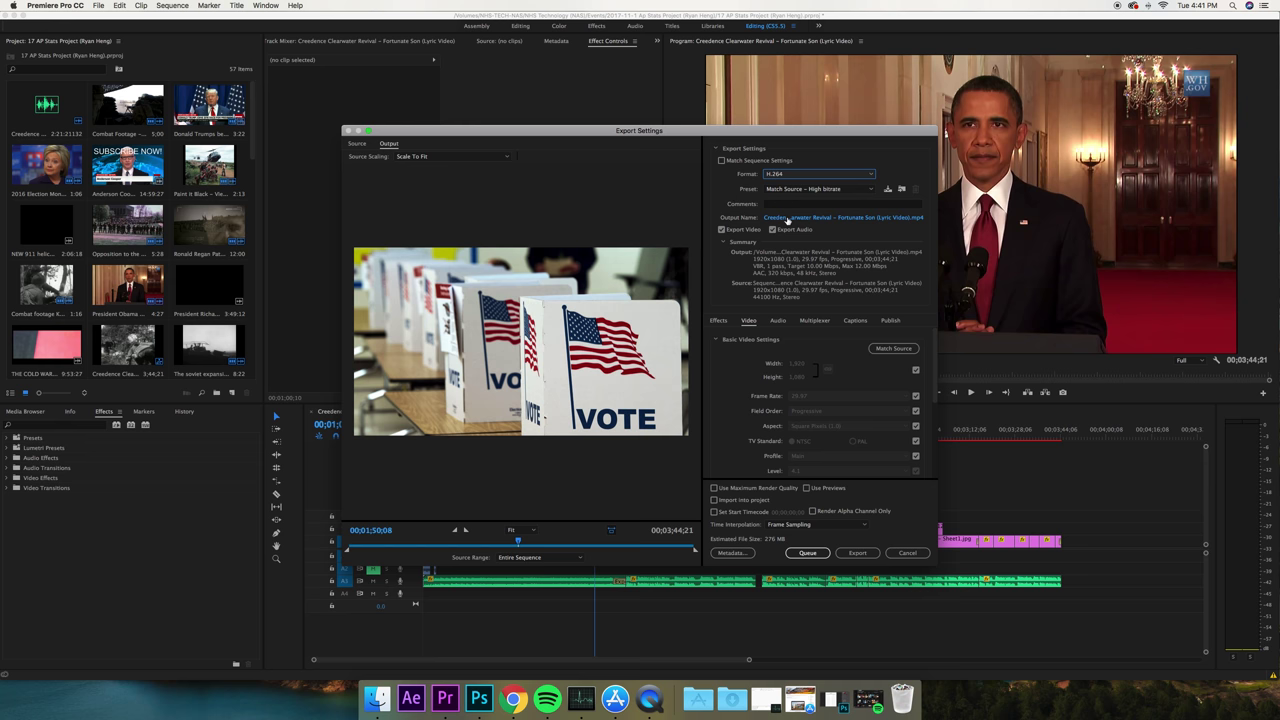
pyautogui.click(788, 218)
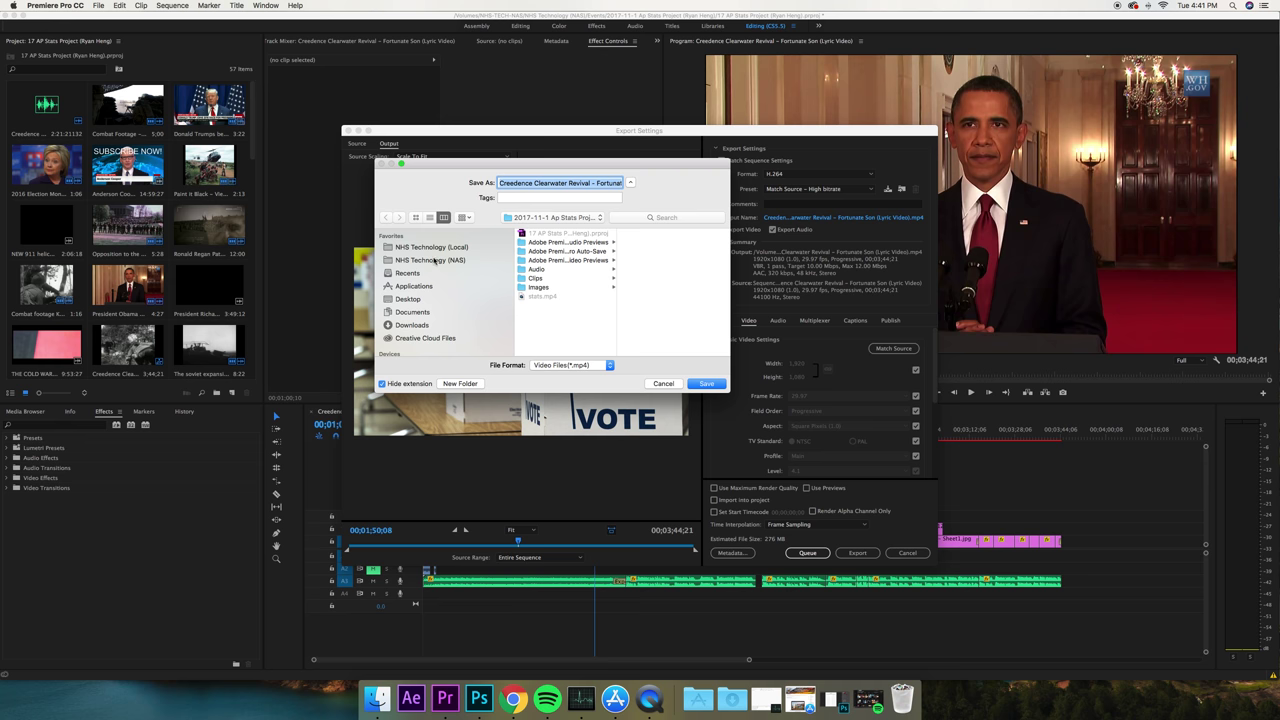
# Step: Browse the NAS drive to Events > 2018-02-01 Journalism Project > Finished Videos
pyautogui.click(438, 262)
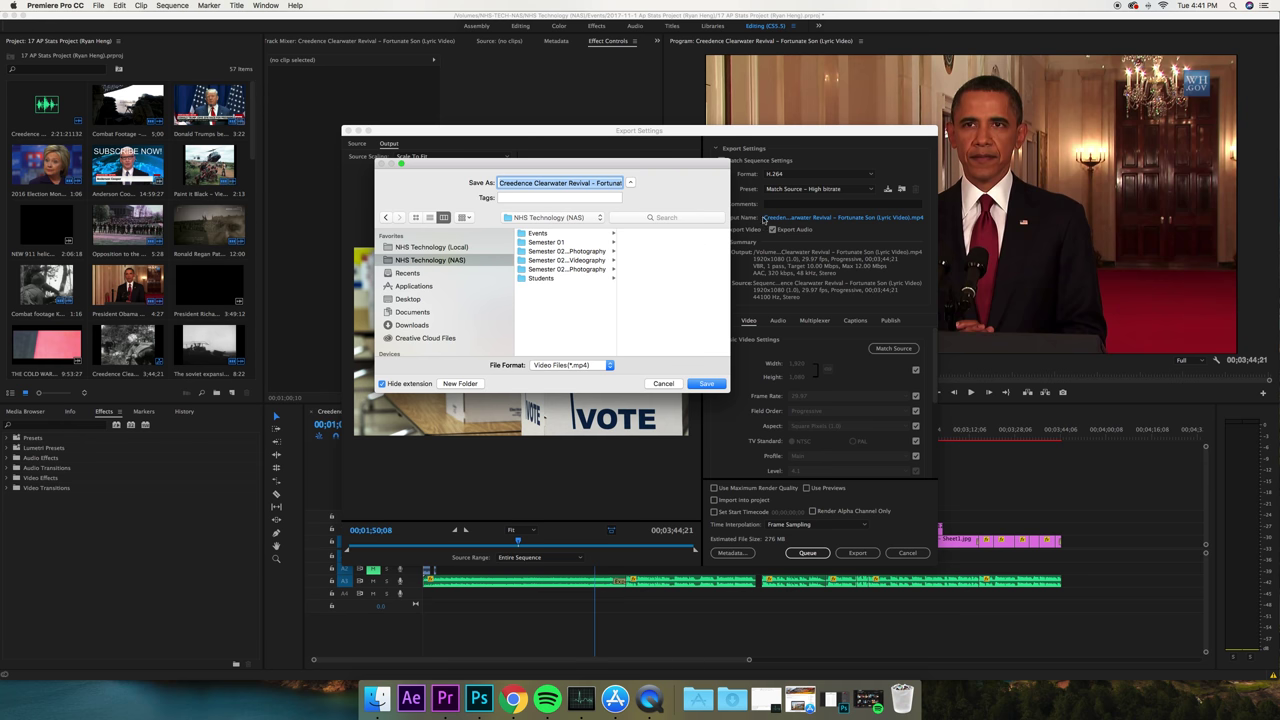
pyautogui.click(545, 235)
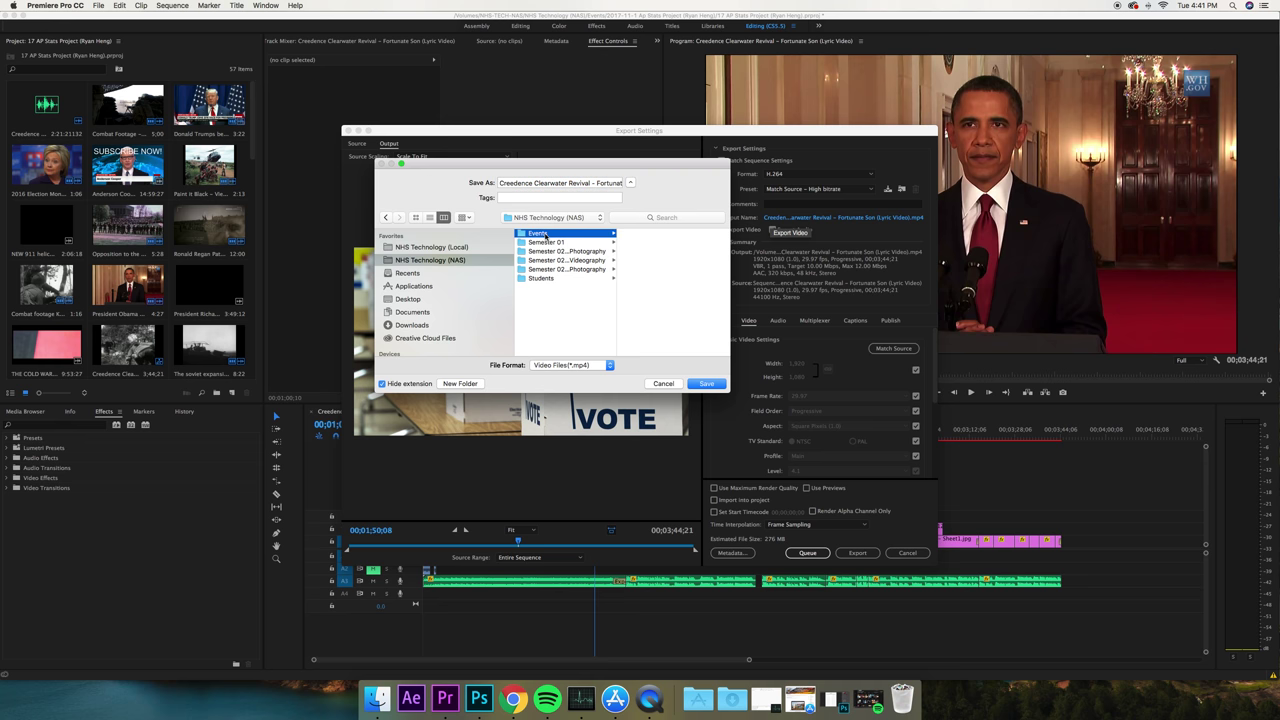
pyautogui.moveTo(723, 355); pyautogui.dragTo(797, 356)
pyautogui.click(687, 323)
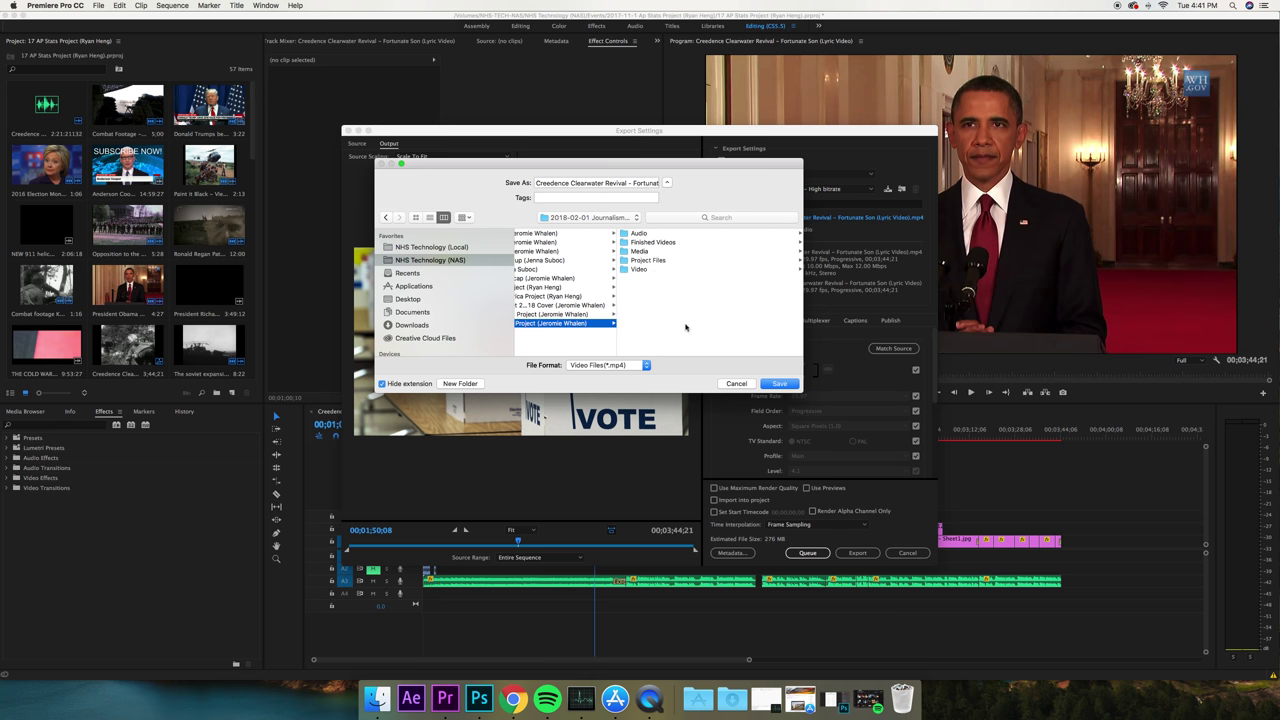
pyautogui.click(647, 243)
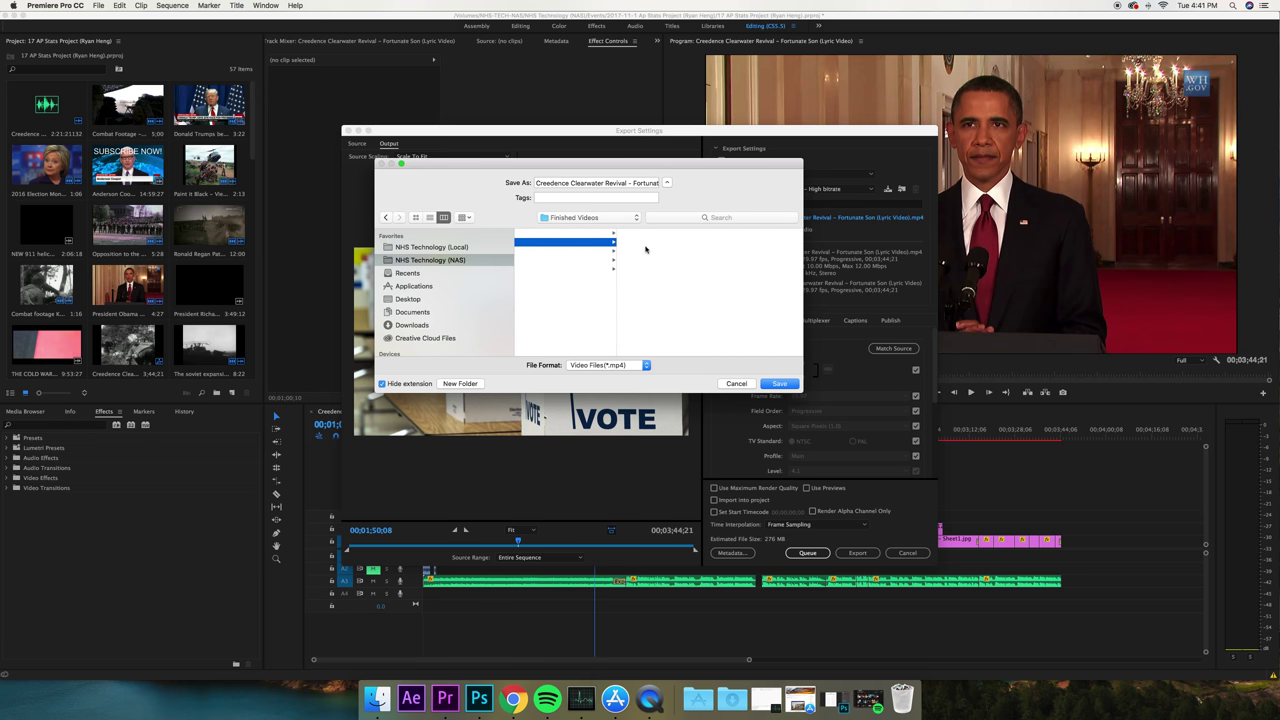
# Step: Name the output '2018-02-01 Journalism Project (author's name) v001' and confirm it
pyautogui.click(606, 185)
pyautogui.write('2018-')
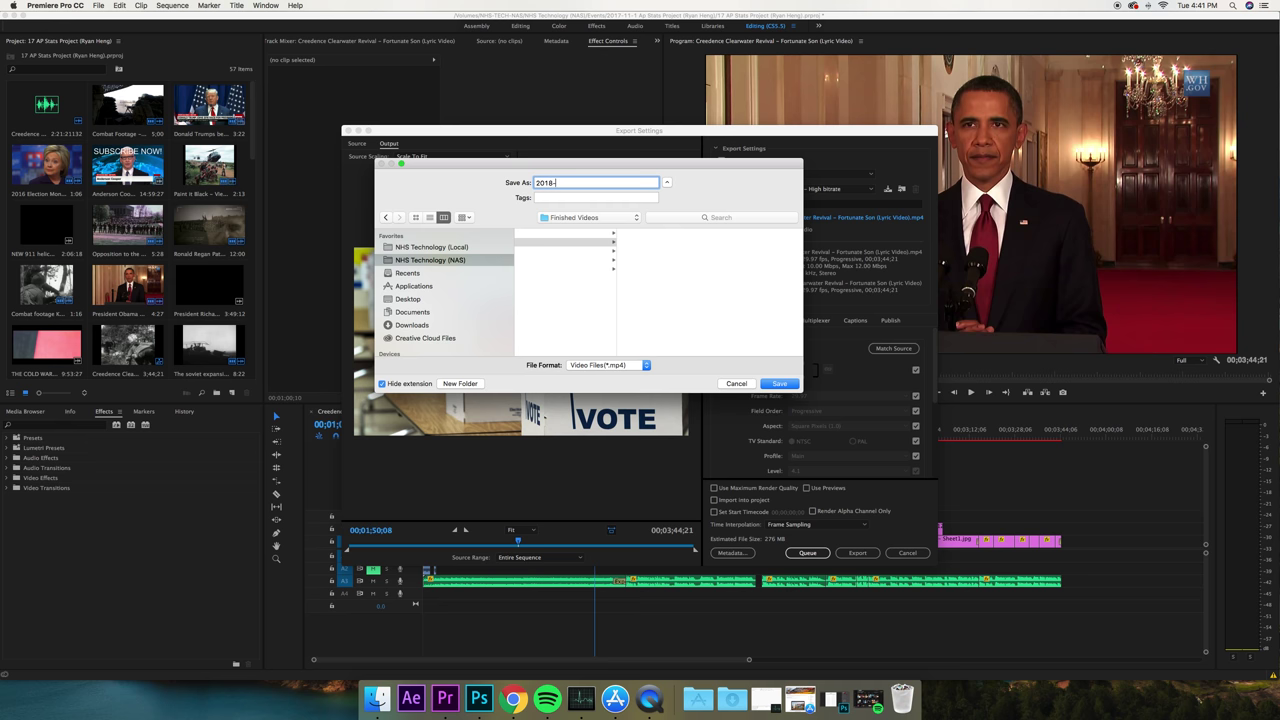
pyautogui.write('02-01 Journalism ')
pyautogui.write('Projec')
pyautogui.write('t (Jeromie Whalen)')
pyautogui.write(' v001')
pyautogui.click(779, 384)
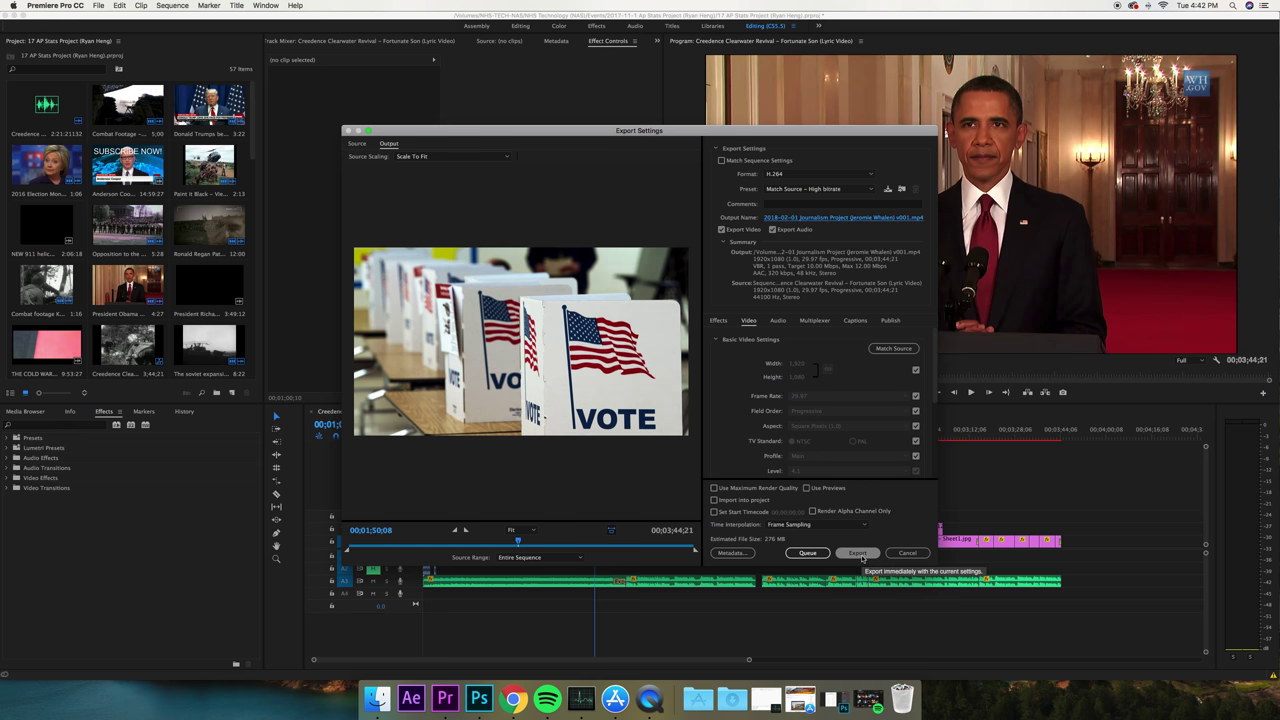
# Step: Start encoding the MP4 export and bring the project folder window forward
pyautogui.click(859, 555)
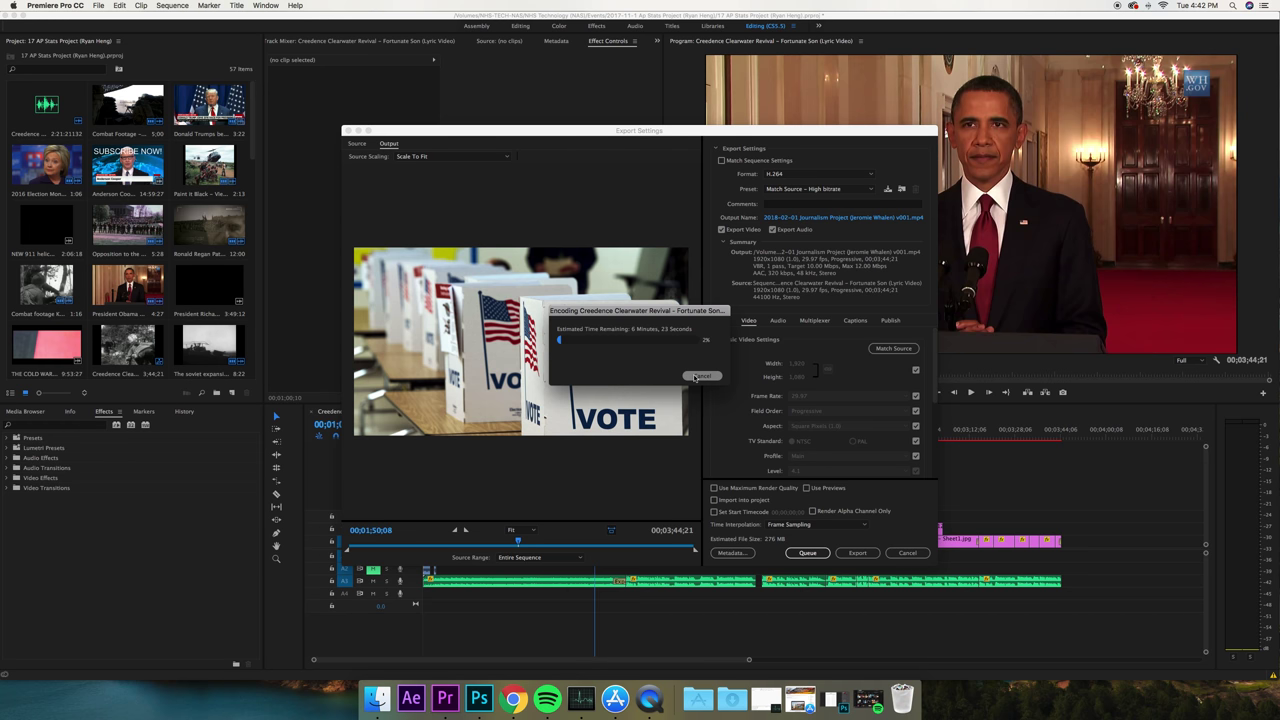
pyautogui.click(377, 698)
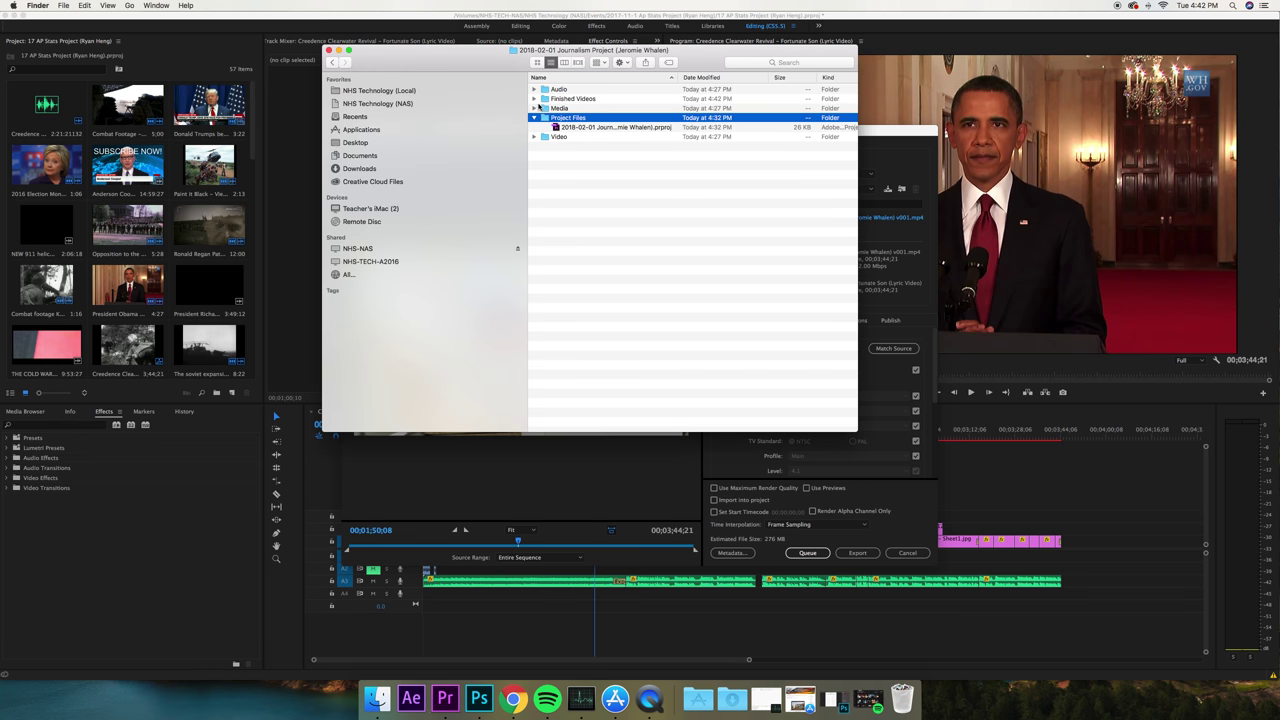
# Step: Check the Finished Videos contents in Finder, close the window, and switch to Chrome
pyautogui.click(534, 99)
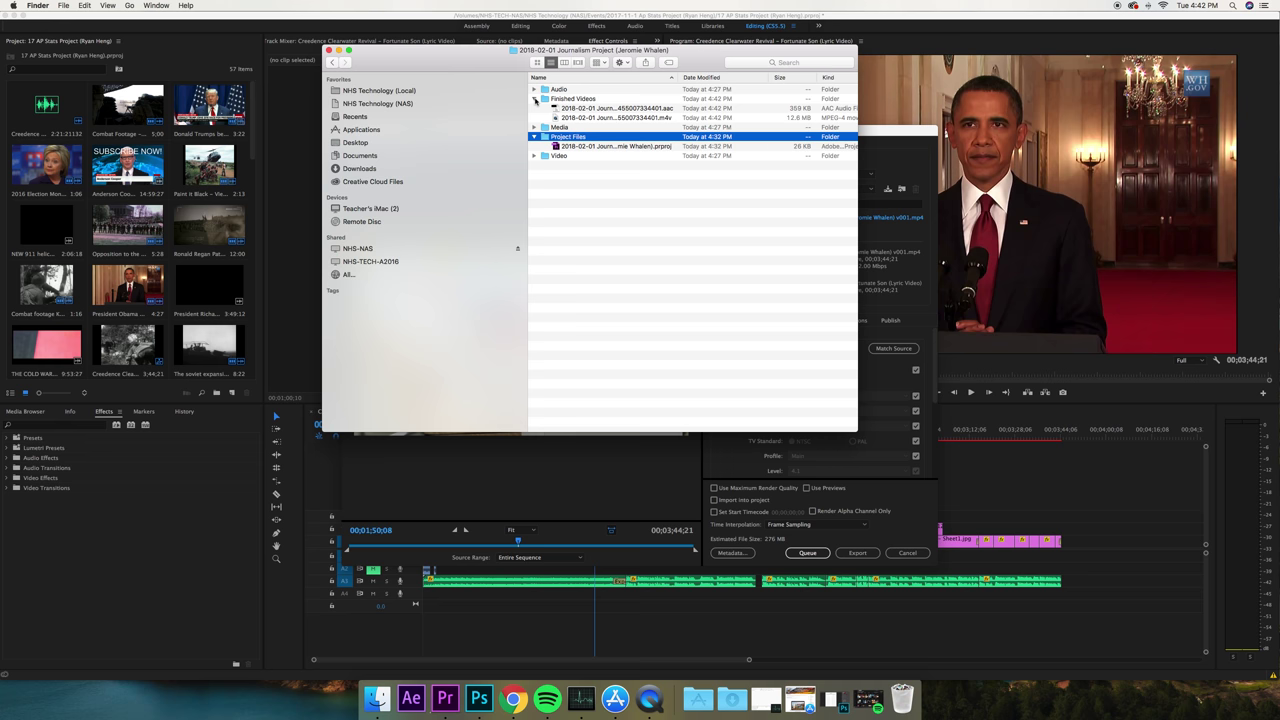
pyautogui.click(534, 99)
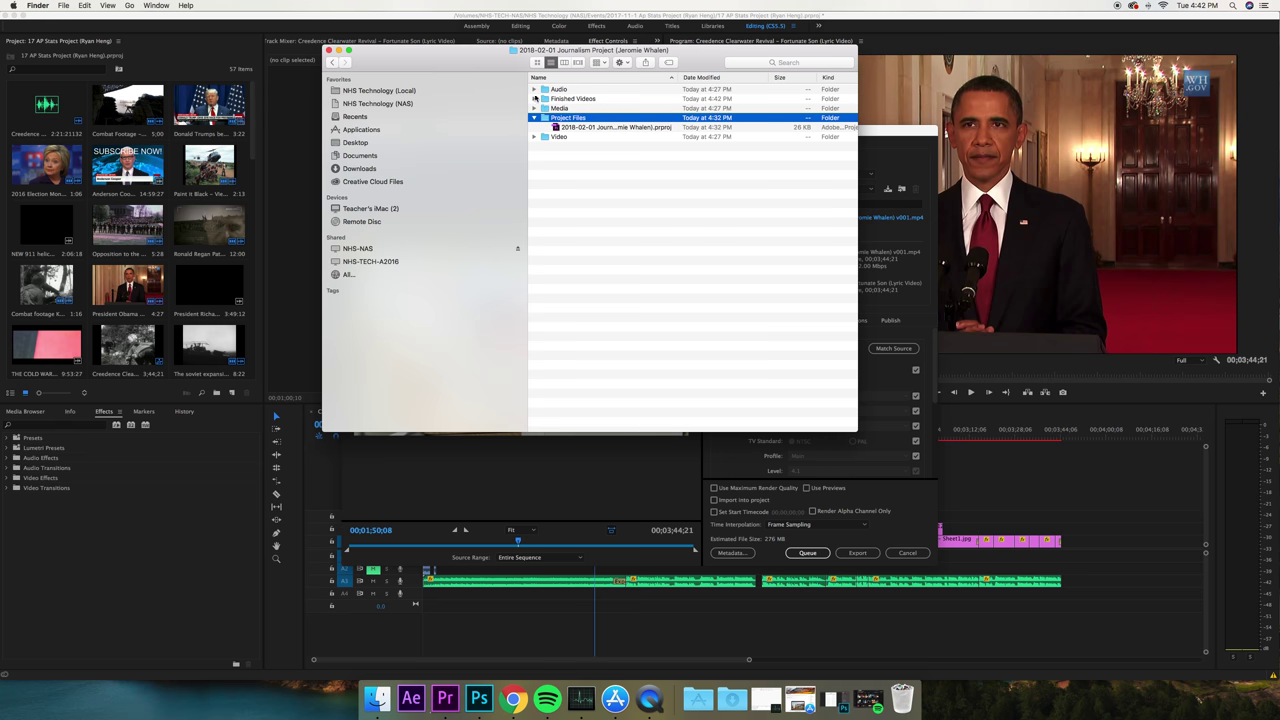
pyautogui.click(328, 49)
pyautogui.click(495, 695)
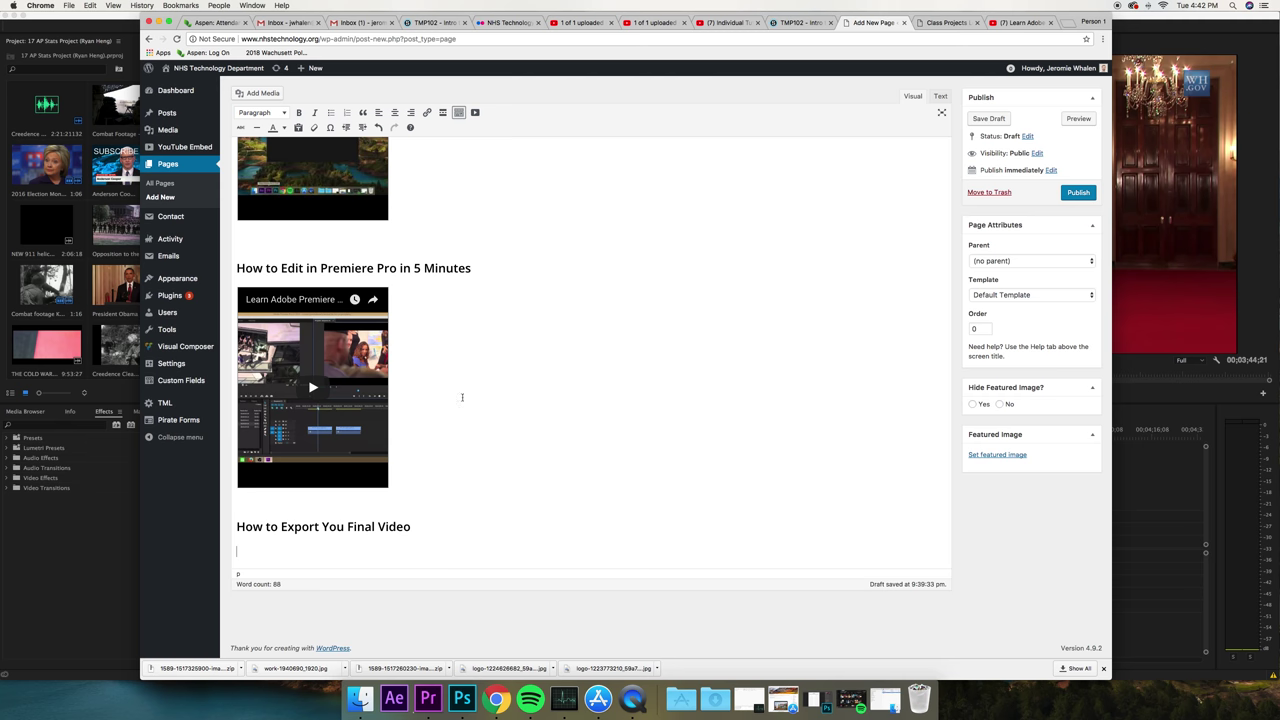
# Step: Open Google Drive from the Gmail tab's Google apps grid, then return to Premiere Pro
pyautogui.click(296, 22)
pyautogui.click(1044, 78)
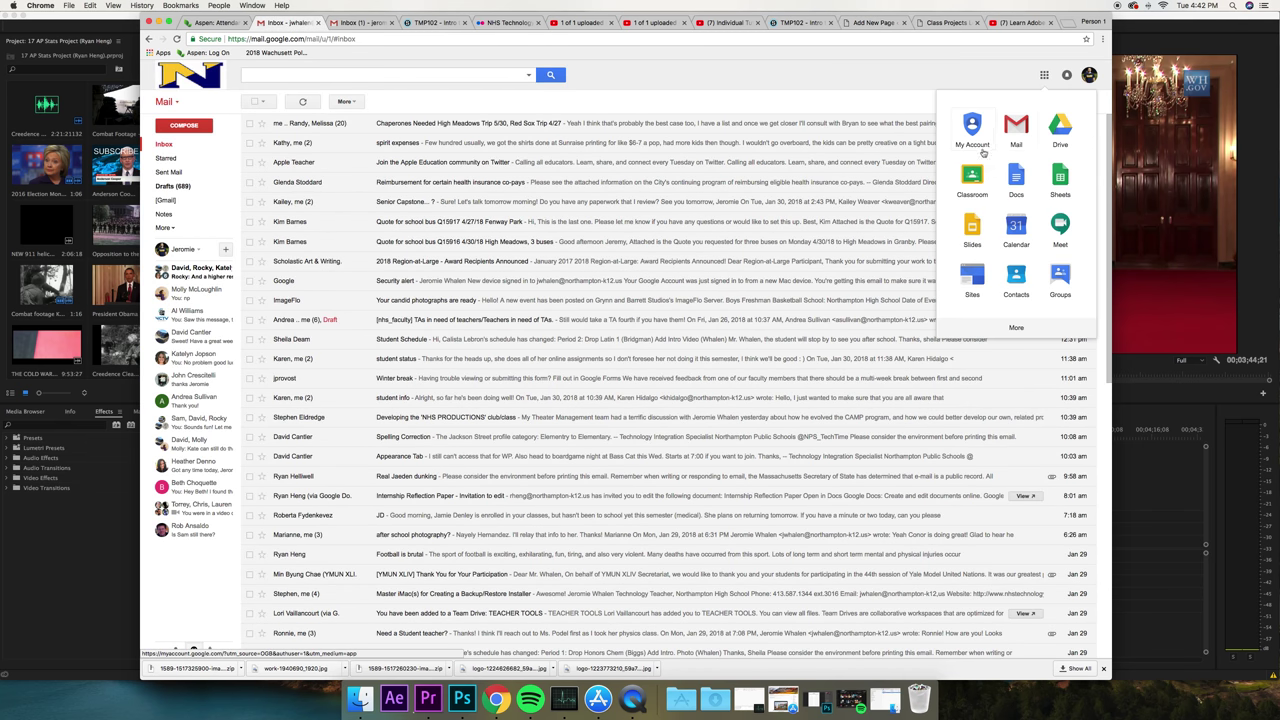
pyautogui.click(1066, 142)
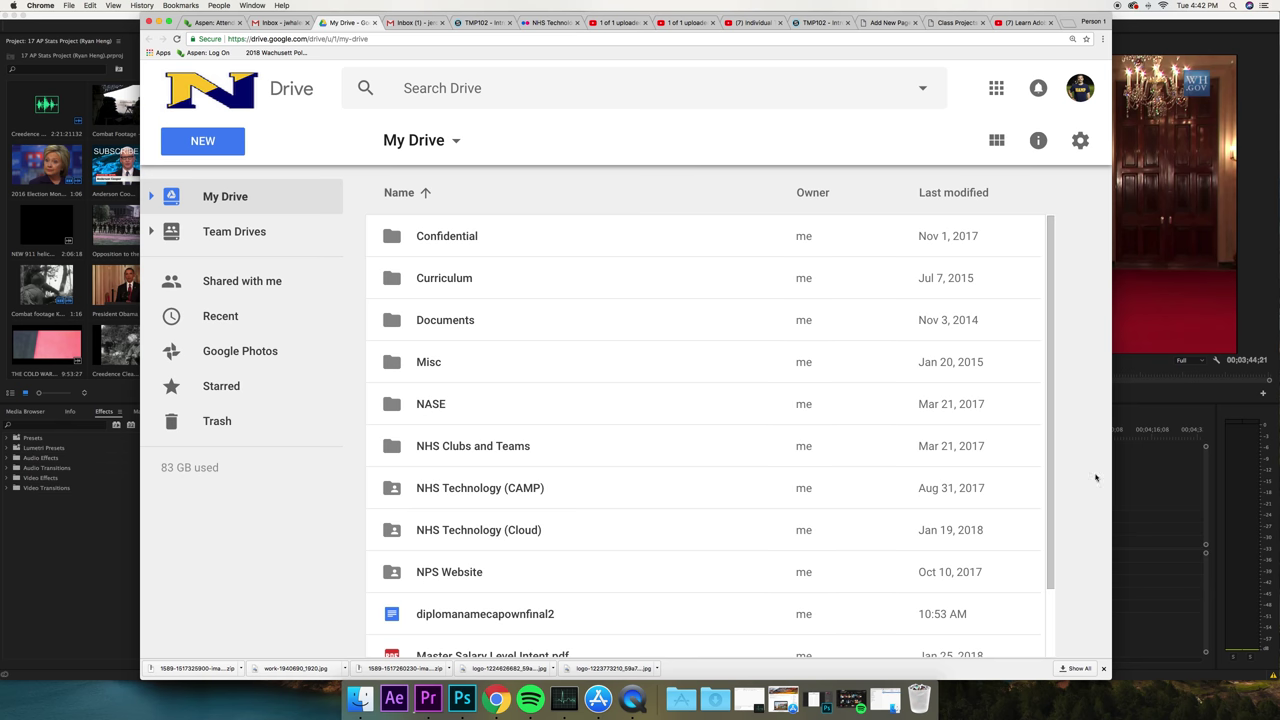
pyautogui.click(1130, 477)
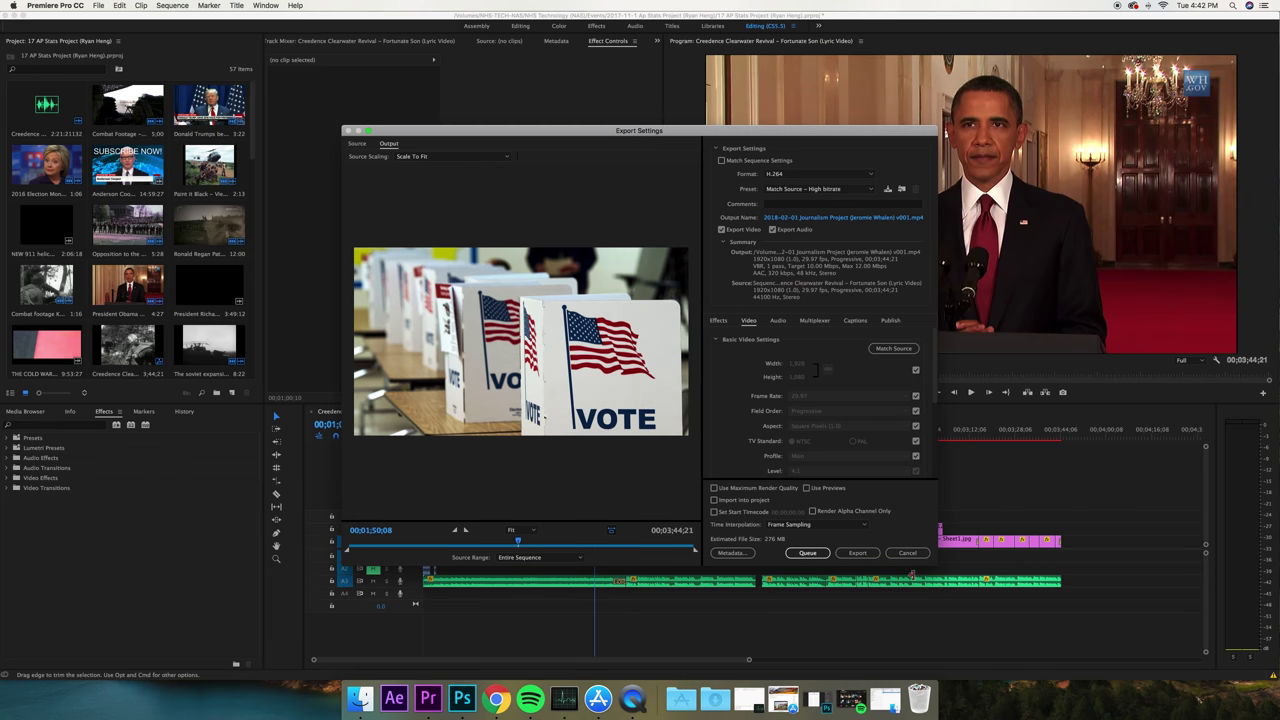
# Step: Cancel Export Settings and reopen File > Export > Media, accepting the offline-media alert
pyautogui.click(910, 554)
pyautogui.click(100, 6)
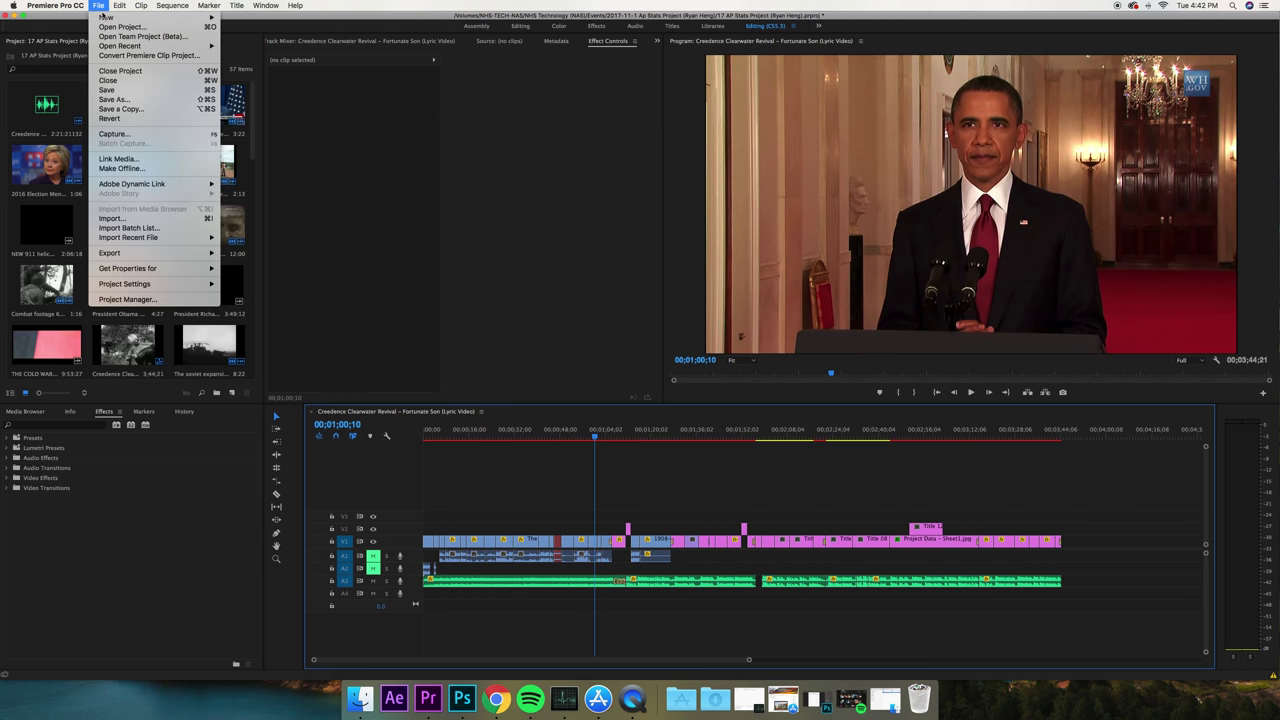
pyautogui.moveTo(146, 253)
pyautogui.click(256, 256)
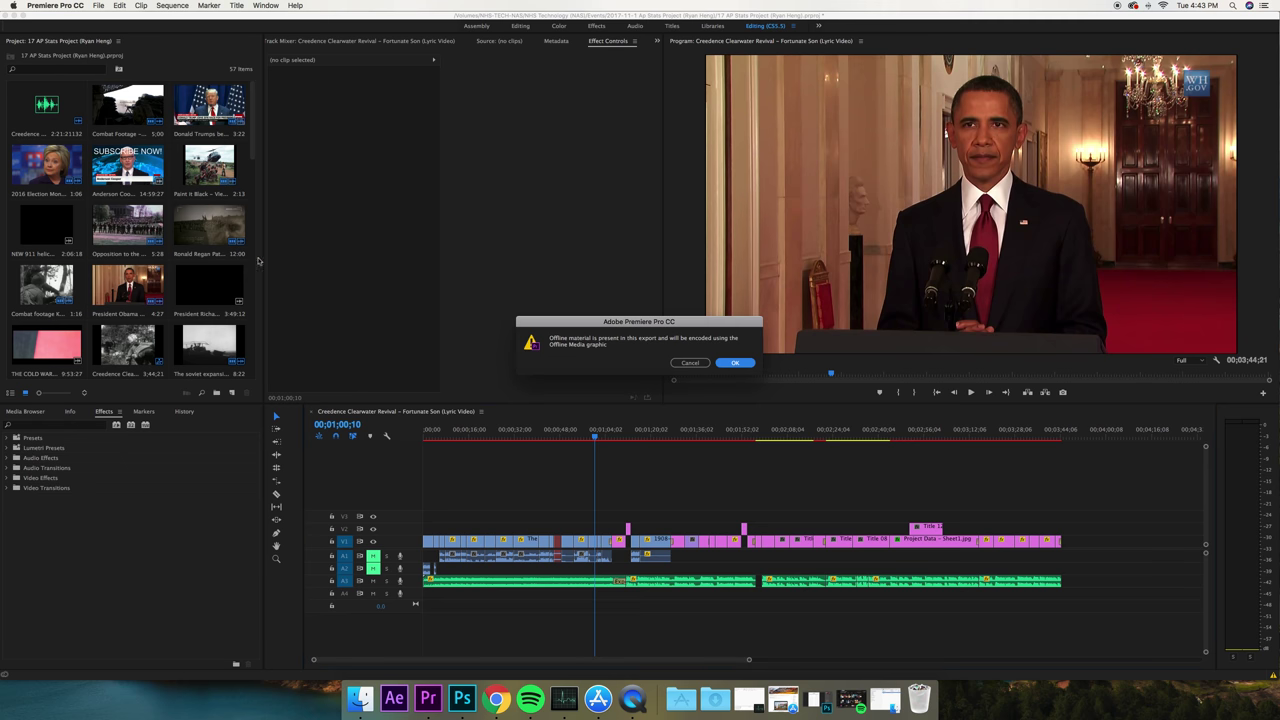
pyautogui.click(726, 364)
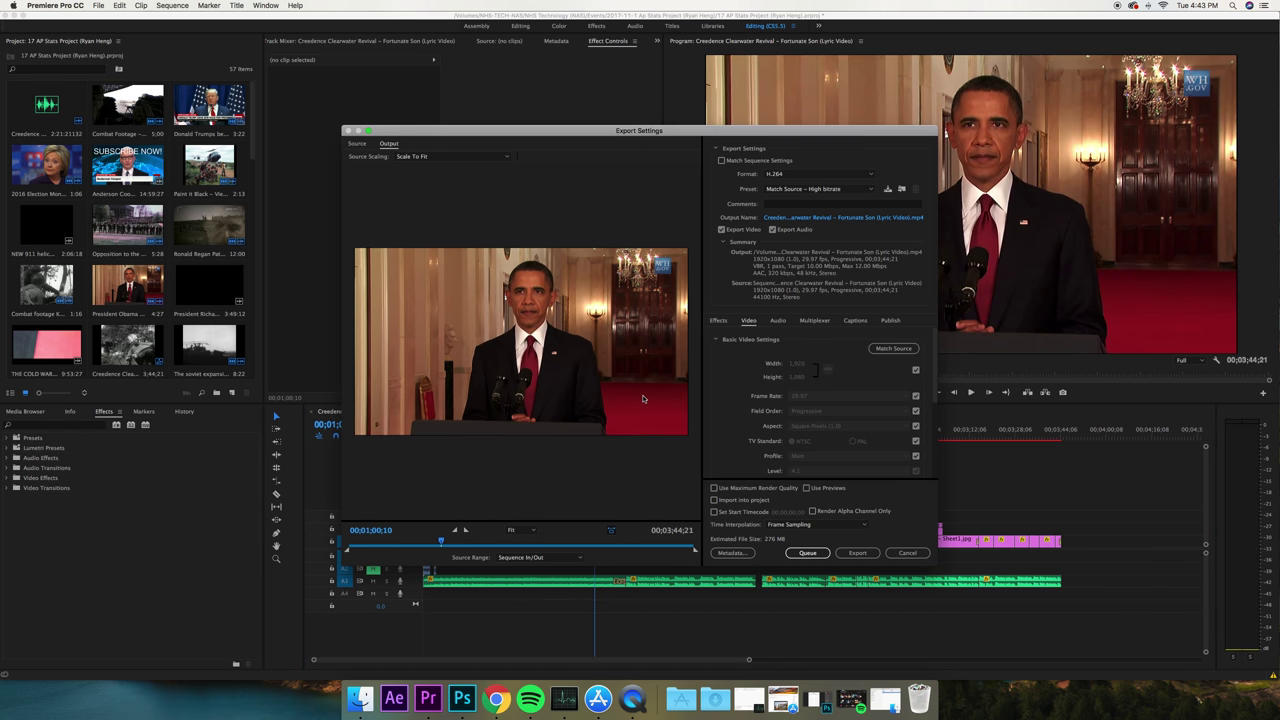
# Step: Scrub the preview to the range end and open the output save dialog in Finished Videos
pyautogui.moveTo(441, 541); pyautogui.dragTo(669, 545)
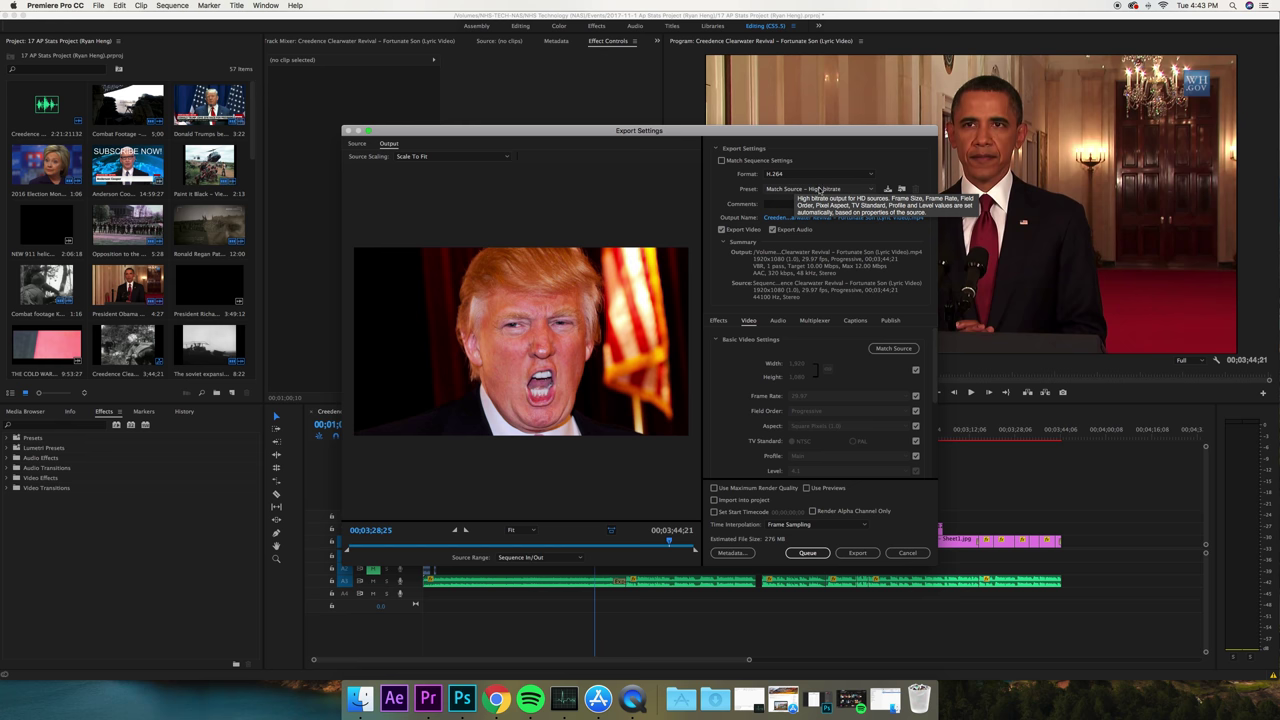
pyautogui.click(805, 217)
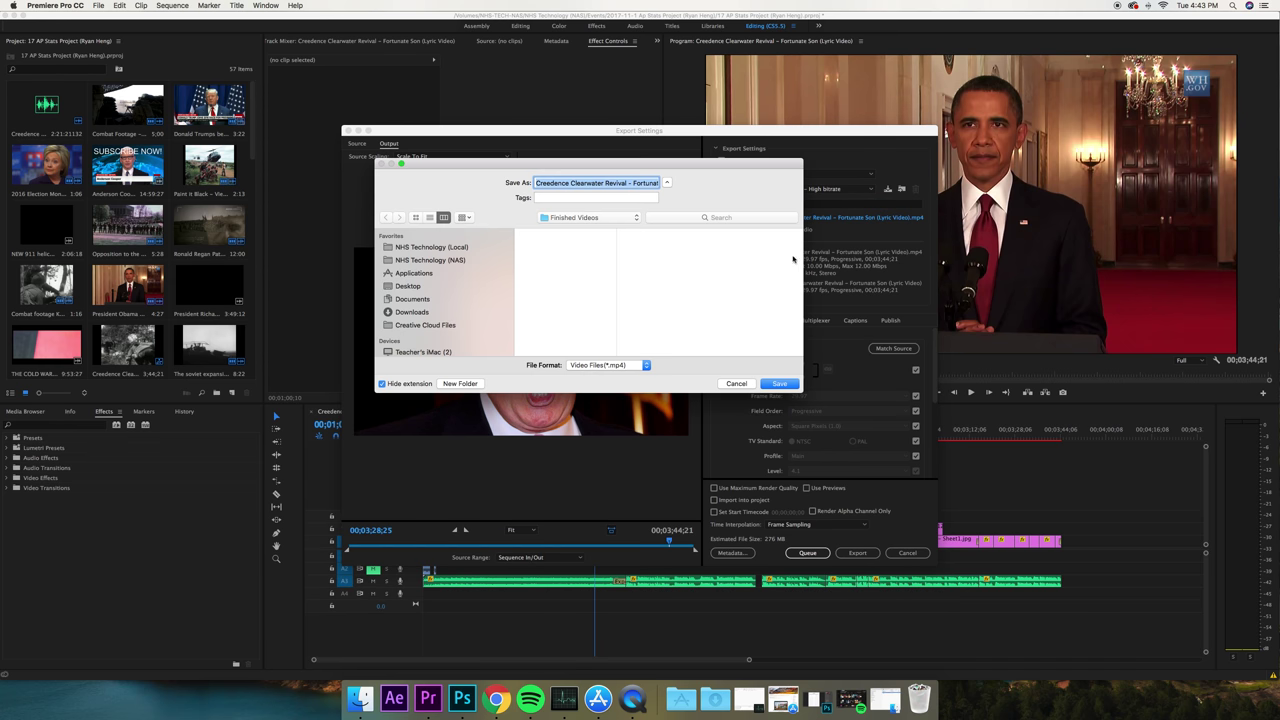
pyautogui.click(560, 221)
pyautogui.click(563, 221)
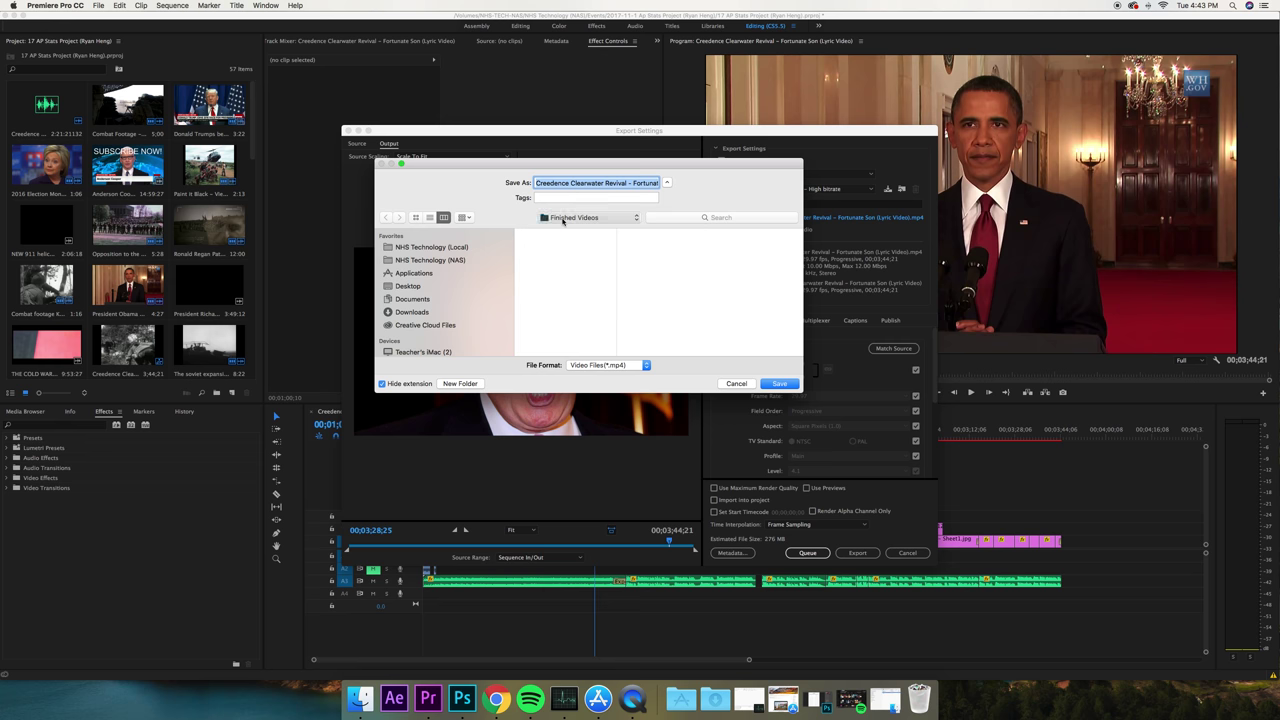